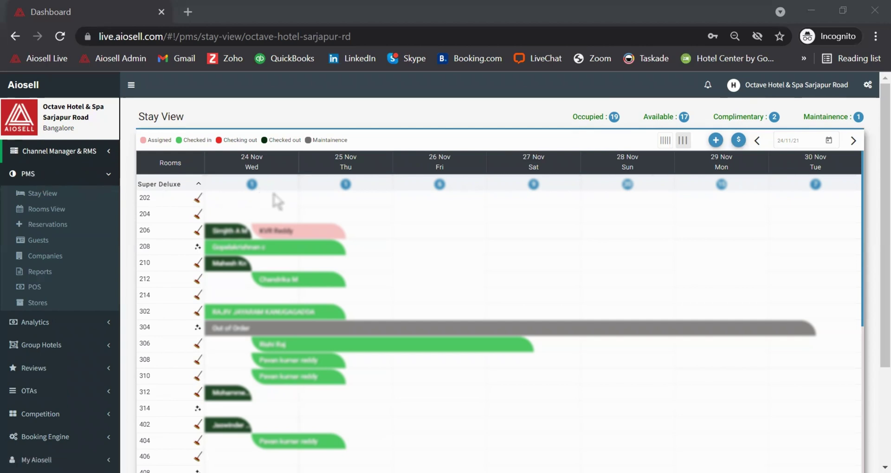
# Open the 24 Nov unassigned reservation and choose room 314 for it.
pyautogui.click(460, 186)
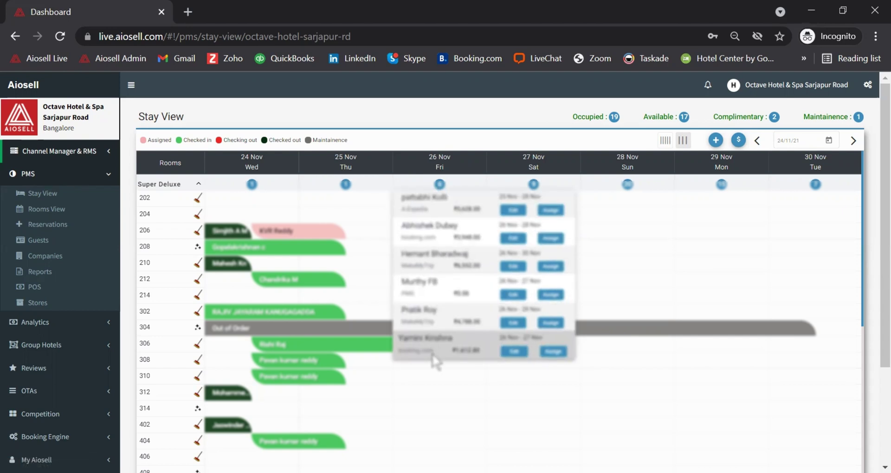
pyautogui.click(322, 203)
pyautogui.click(261, 188)
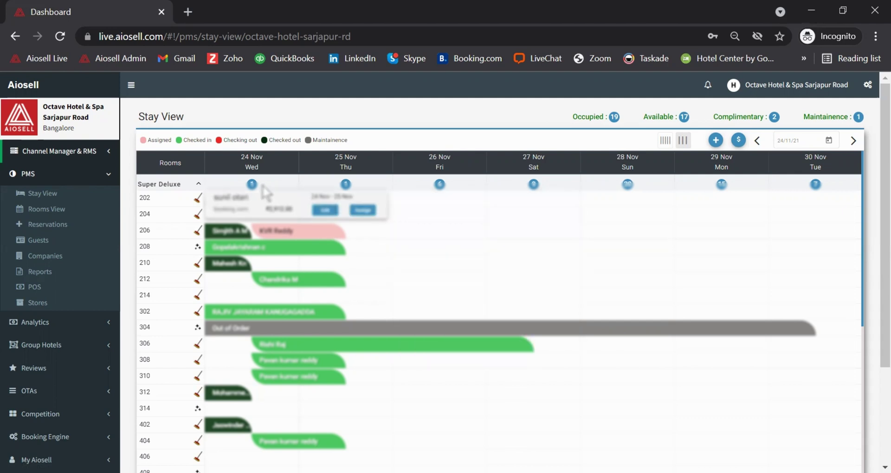
pyautogui.click(365, 215)
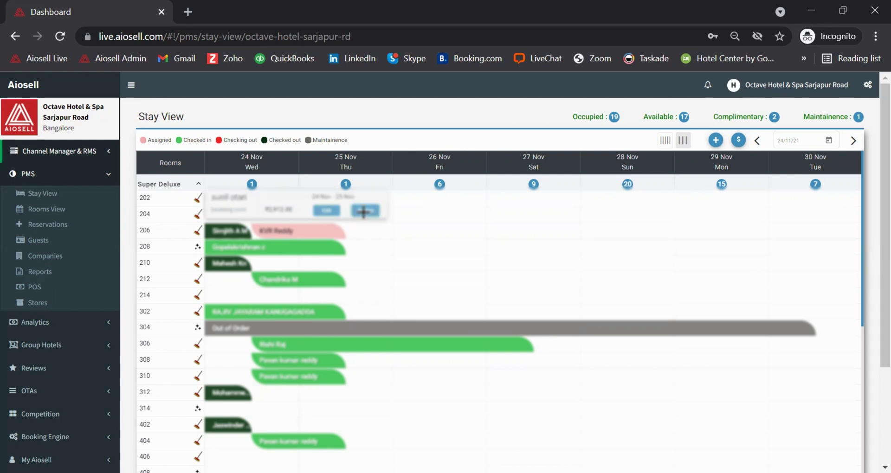
pyautogui.click(230, 411)
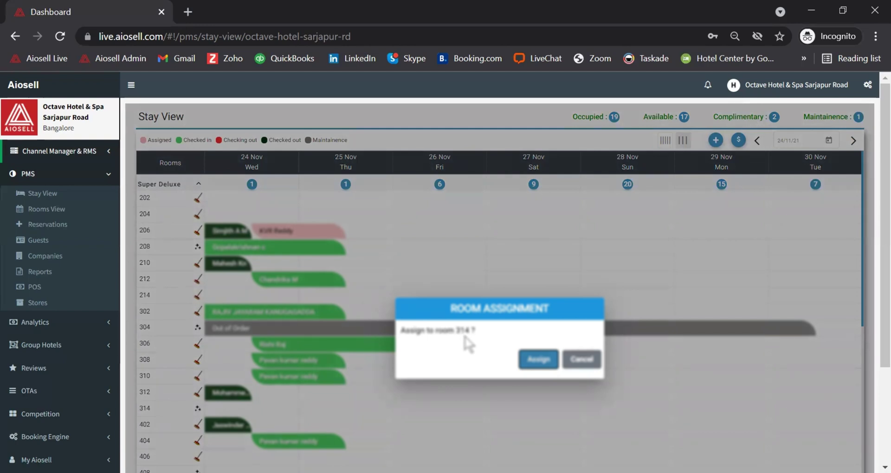
# Confirm assigning the 24 Nov reservation to room 314.
pyautogui.click(543, 368)
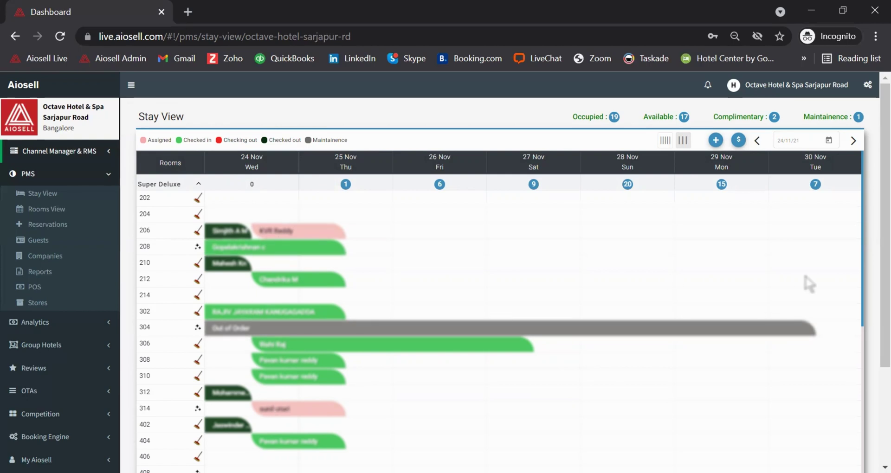
# Check in the guest from room 314's booking details, turning the bar green.
pyautogui.click(275, 410)
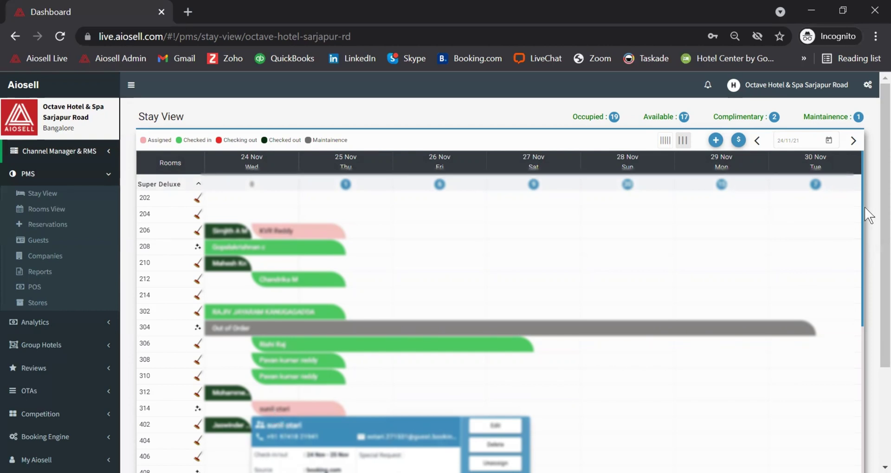
pyautogui.click(867, 227)
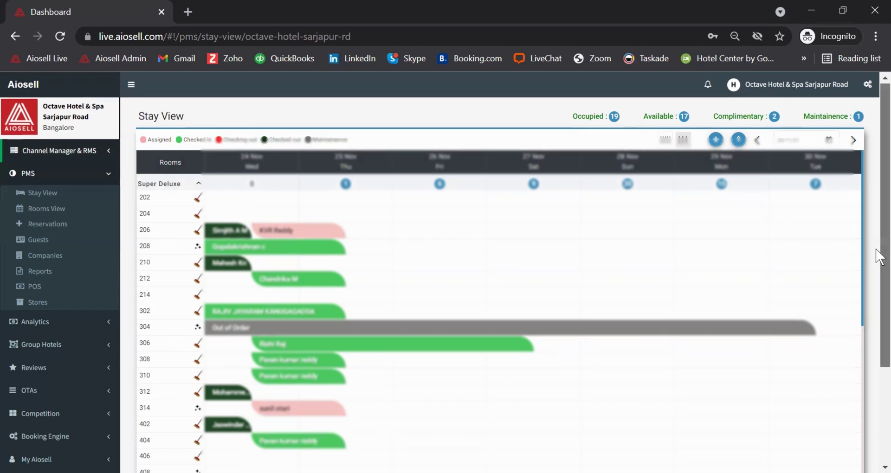
pyautogui.scroll(-2, 879, 258)
pyautogui.scroll(-1, 879, 265)
pyautogui.click(274, 338)
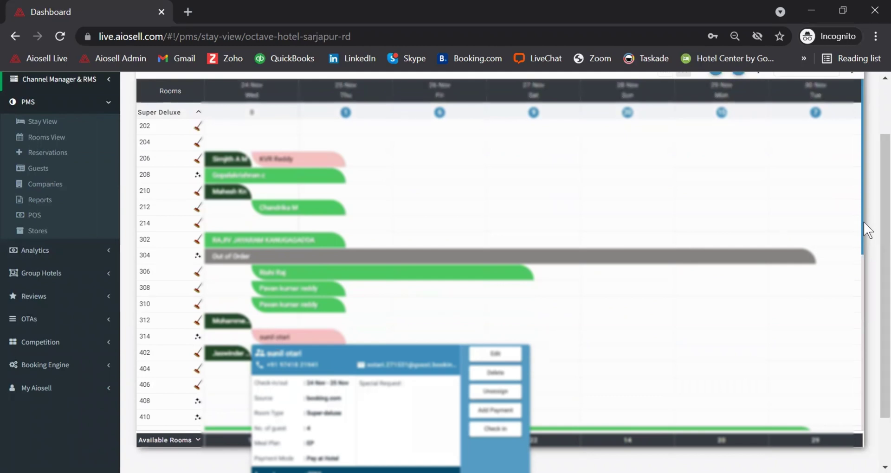
pyautogui.click(868, 244)
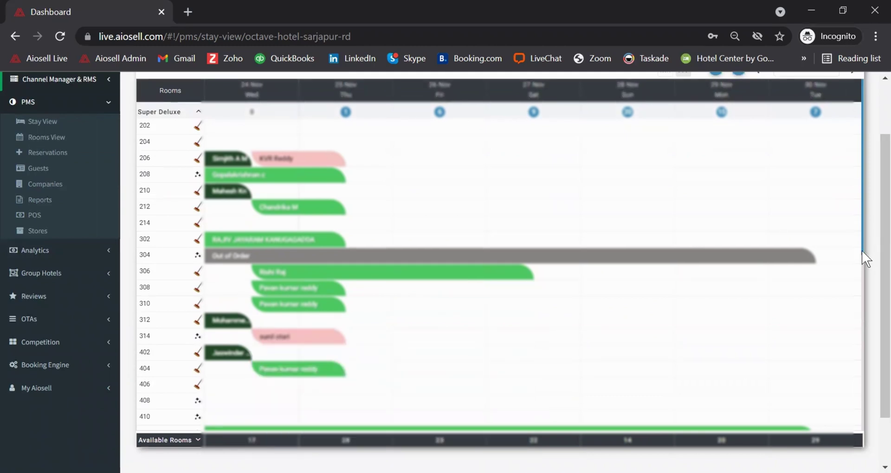
pyautogui.scroll(-1, 865, 274)
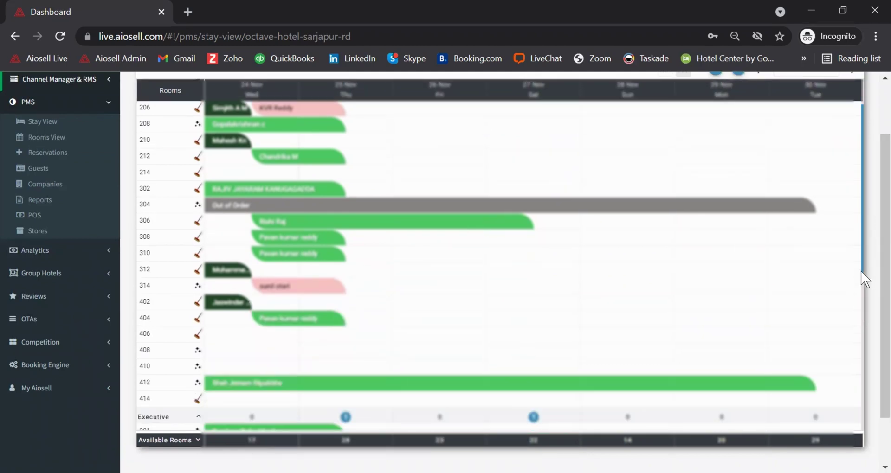
pyautogui.click(292, 289)
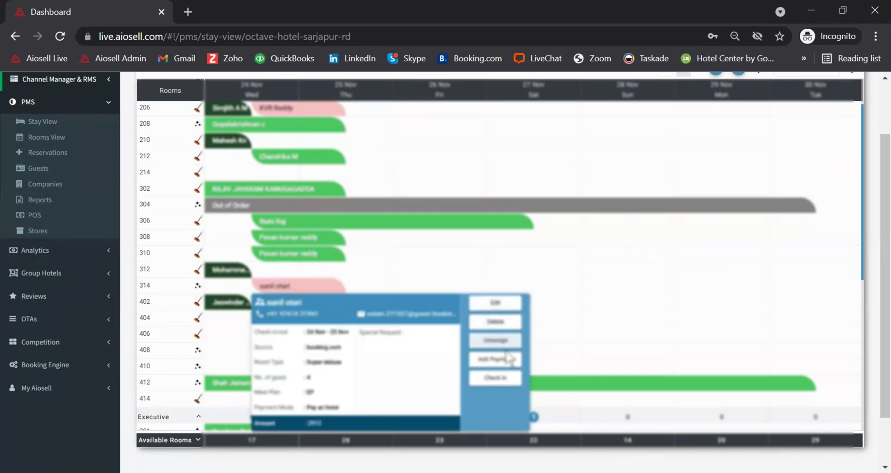
pyautogui.click(495, 379)
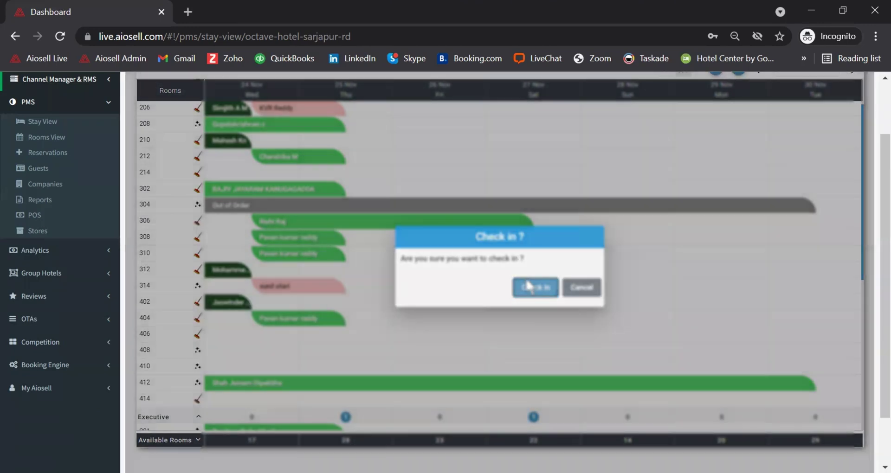
pyautogui.click(527, 287)
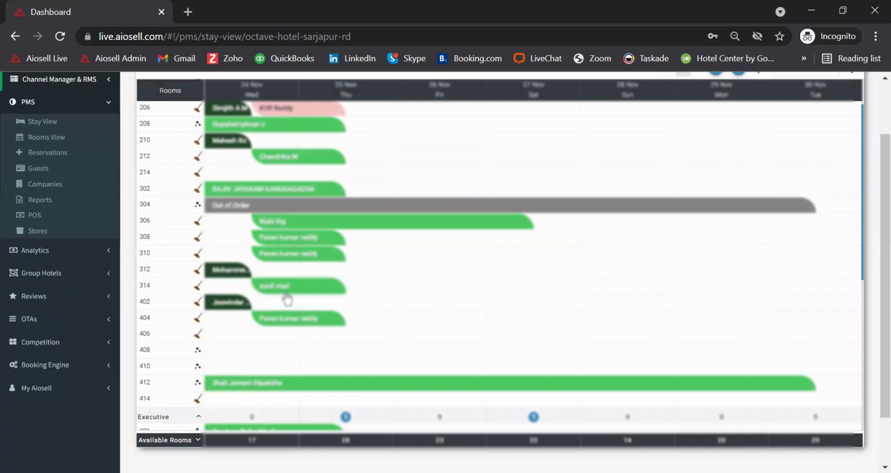
pyautogui.click(282, 292)
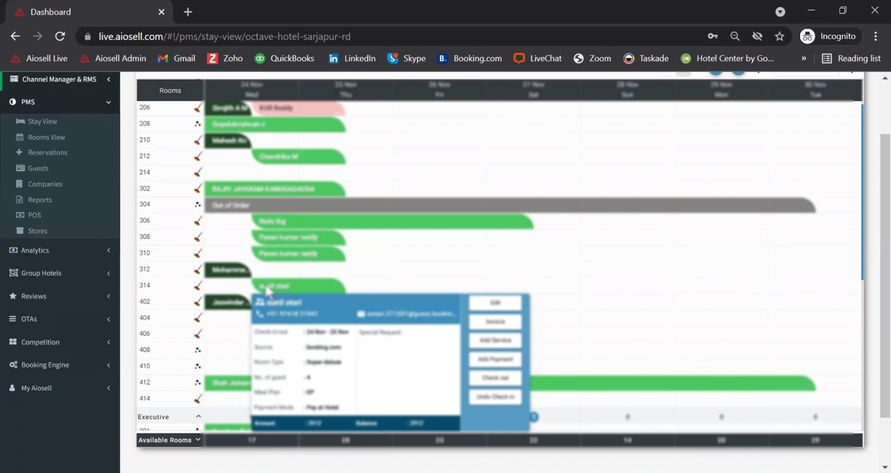
pyautogui.click(497, 305)
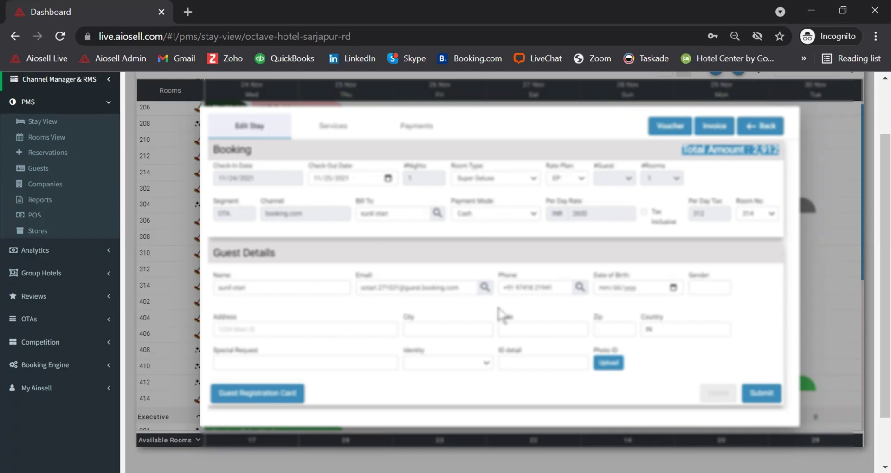
pyautogui.click(302, 331)
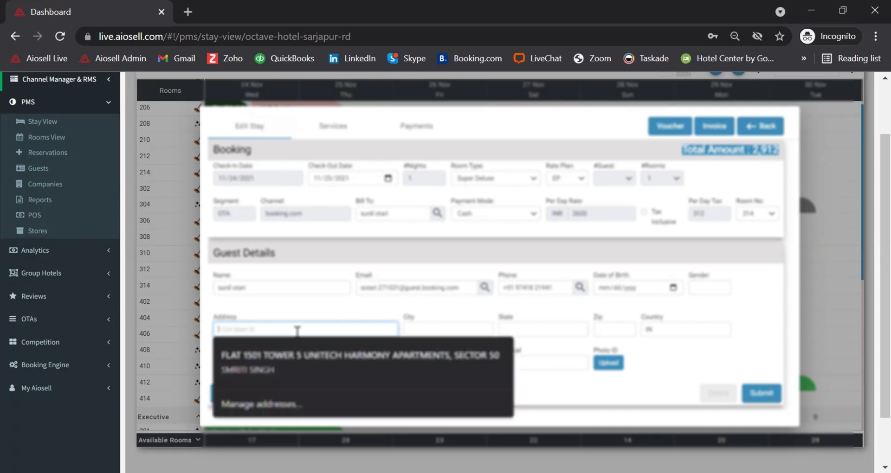
pyautogui.click(482, 320)
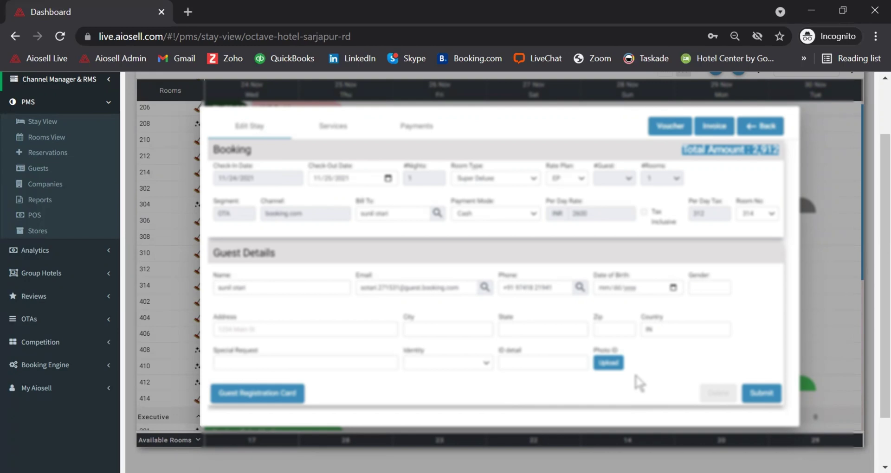
pyautogui.click(462, 292)
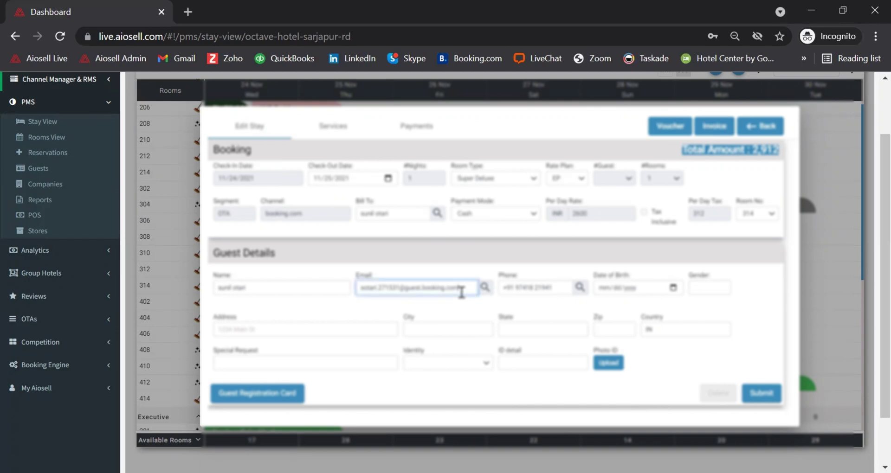
pyautogui.click(558, 291)
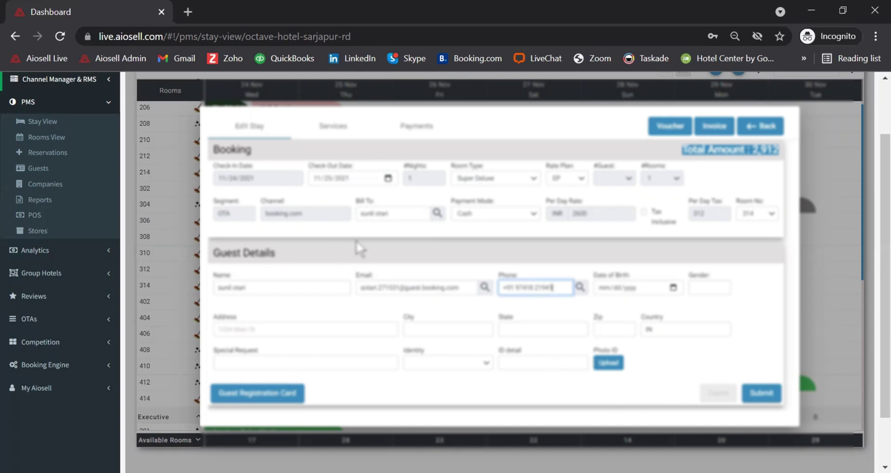
pyautogui.click(762, 128)
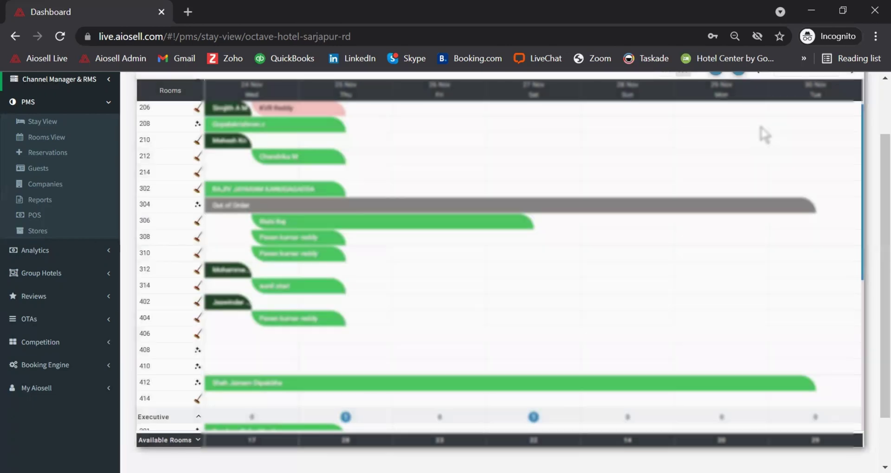
pyautogui.click(280, 292)
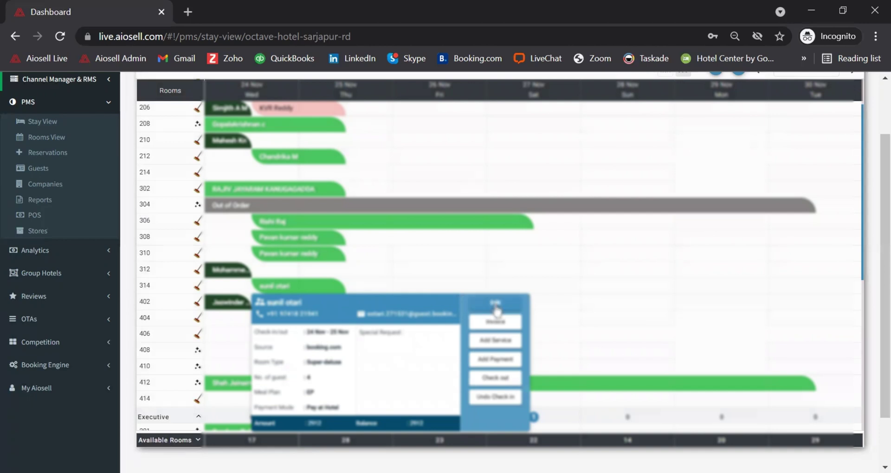
pyautogui.click(494, 346)
pyautogui.click(339, 251)
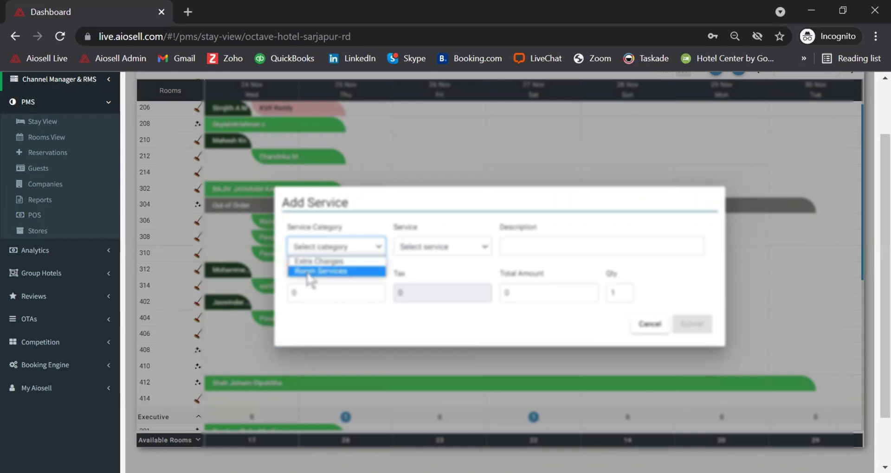
pyautogui.click(309, 272)
pyautogui.click(414, 250)
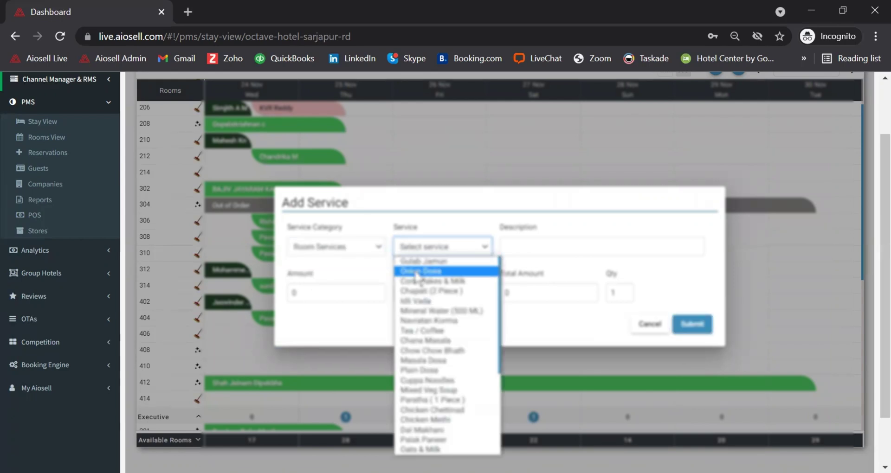
pyautogui.click(418, 273)
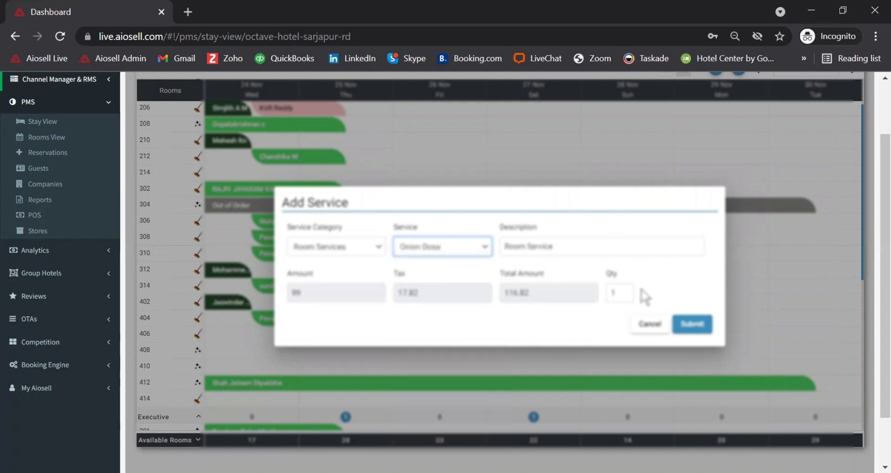
pyautogui.click(650, 325)
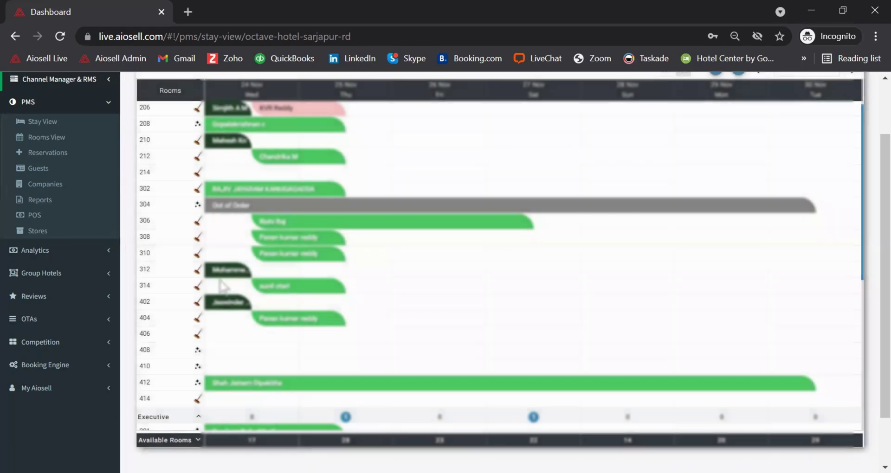
# Preview the Add Payment form for room 314's booking, cancel it, and reopen the booking.
pyautogui.click(280, 291)
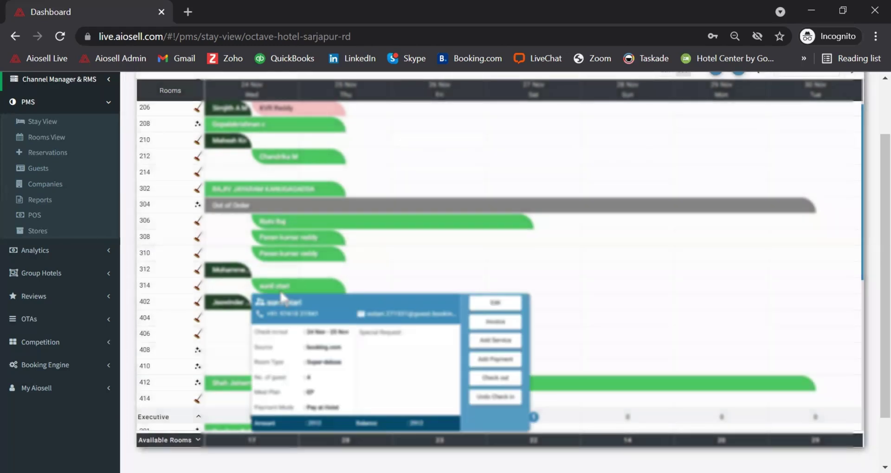
pyautogui.click(511, 367)
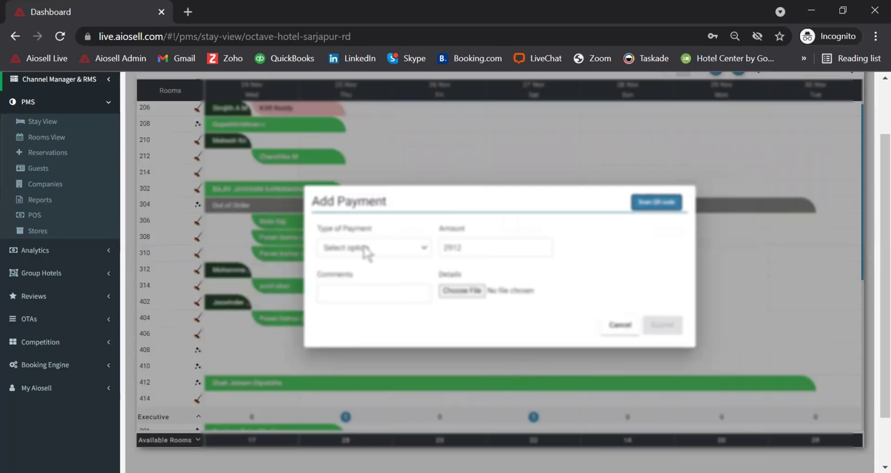
pyautogui.click(367, 251)
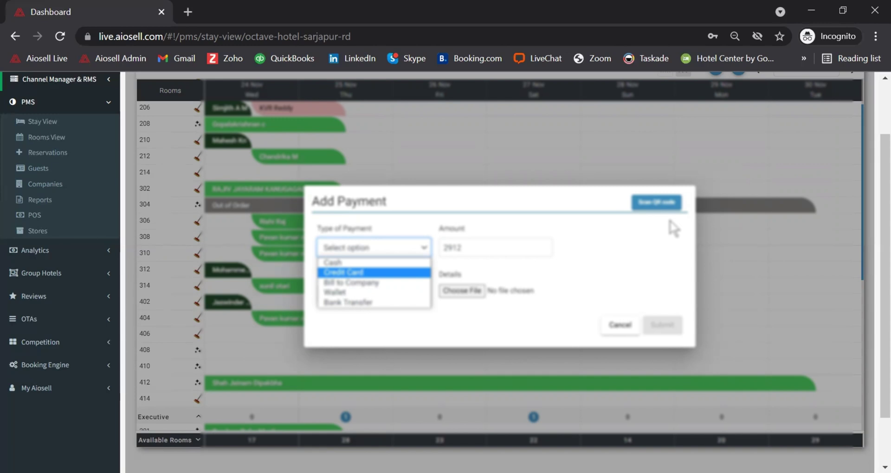
pyautogui.click(511, 251)
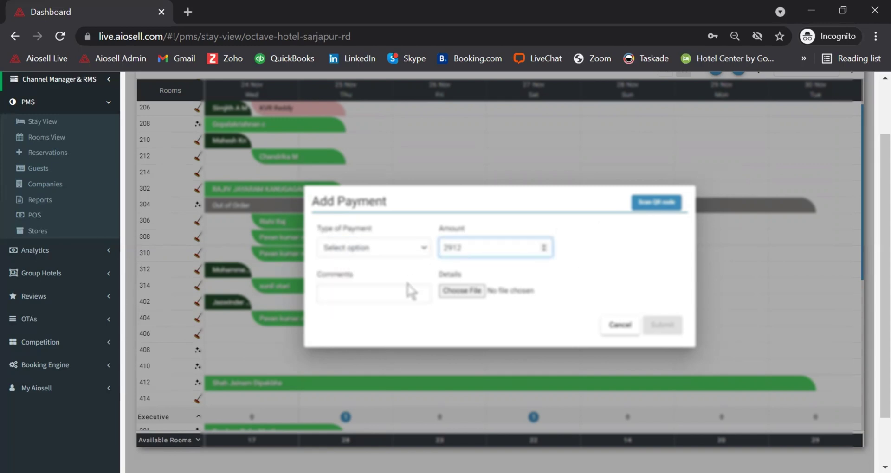
pyautogui.click(357, 296)
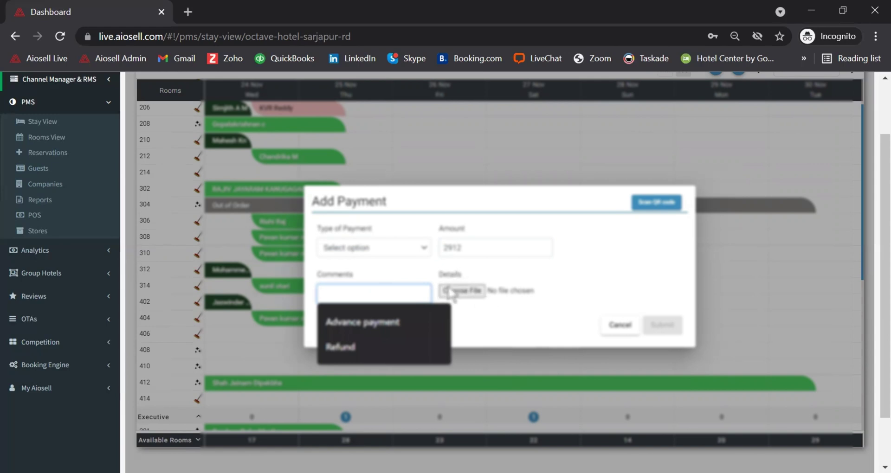
pyautogui.click(502, 314)
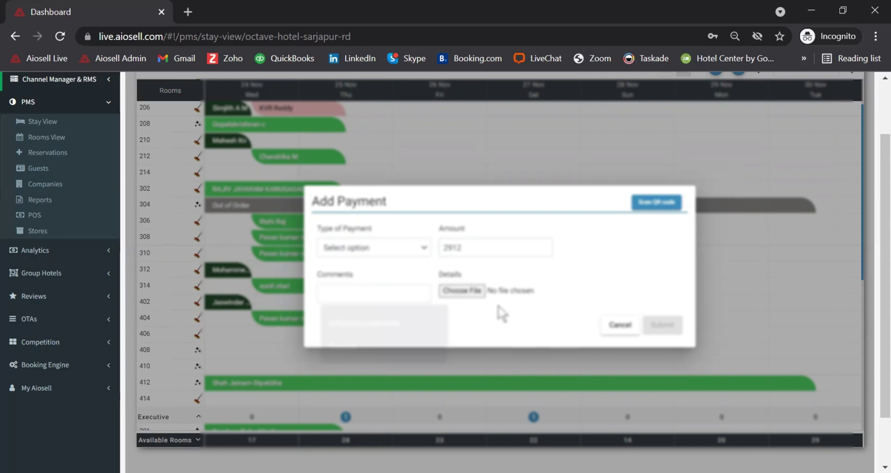
pyautogui.click(622, 328)
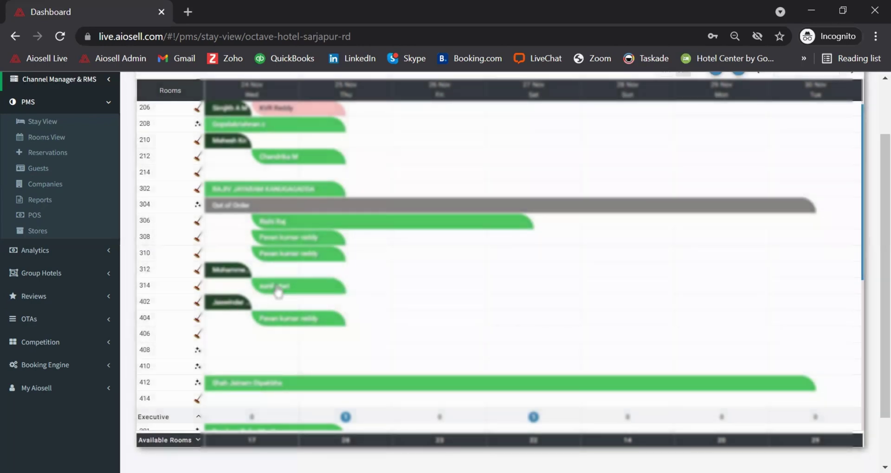
pyautogui.click(278, 291)
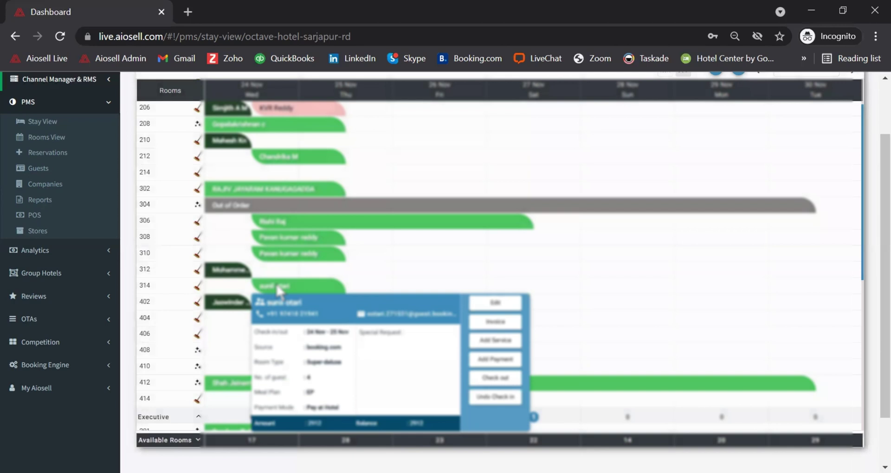
# Generate room 314's pro forma invoice and review charges totalling 2912.00 with no payments.
pyautogui.click(496, 325)
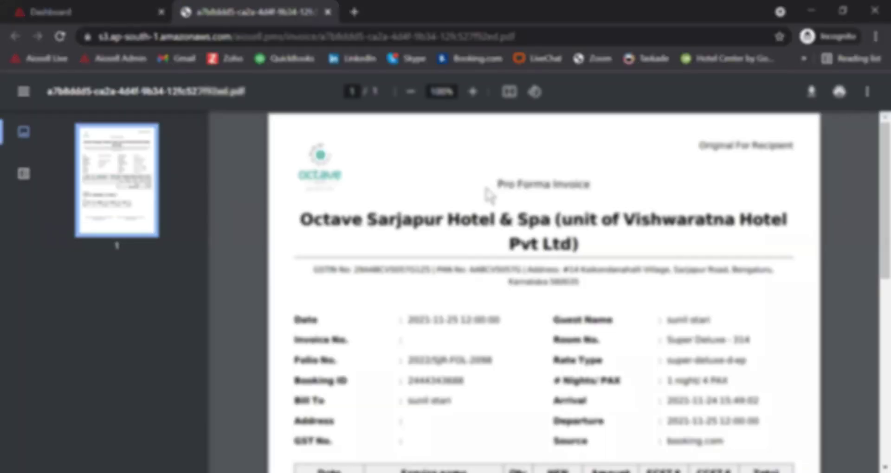
pyautogui.moveTo(496, 185); pyautogui.dragTo(598, 186)
pyautogui.moveTo(877, 153); pyautogui.dragTo(877, 283)
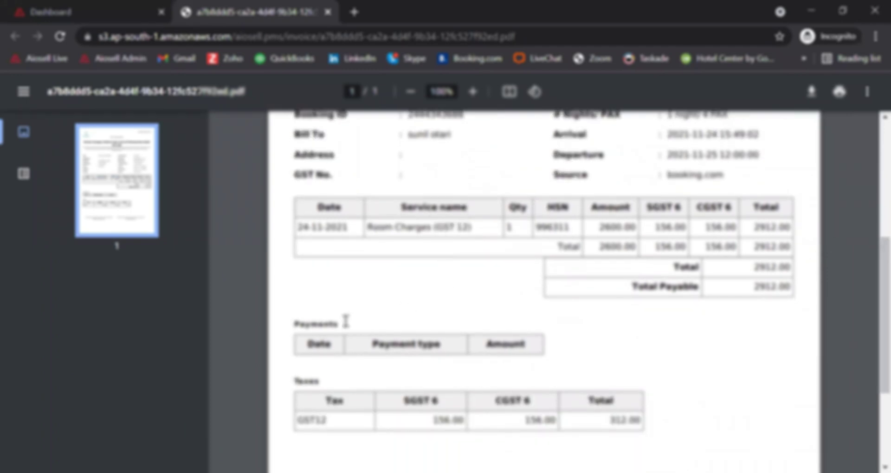
pyautogui.moveTo(294, 324); pyautogui.dragTo(339, 324)
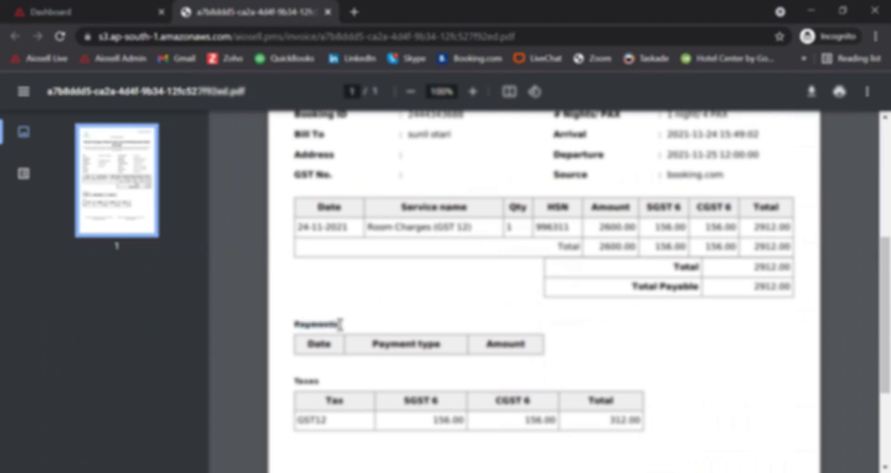
pyautogui.moveTo(882, 268)
pyautogui.mouseDown()
pyautogui.moveTo(878, 391)
pyautogui.moveTo(877, 193)
pyautogui.mouseUp()
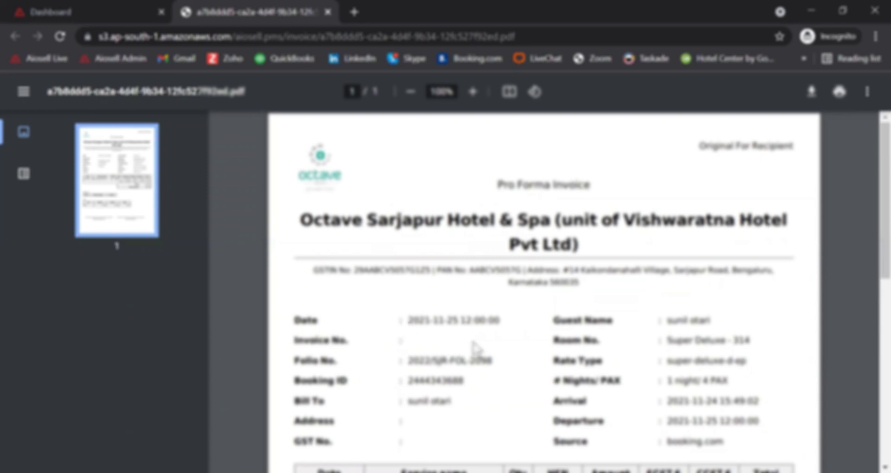
# Return to the Dashboard stay view and reopen room 314's booking details.
pyautogui.click(114, 6)
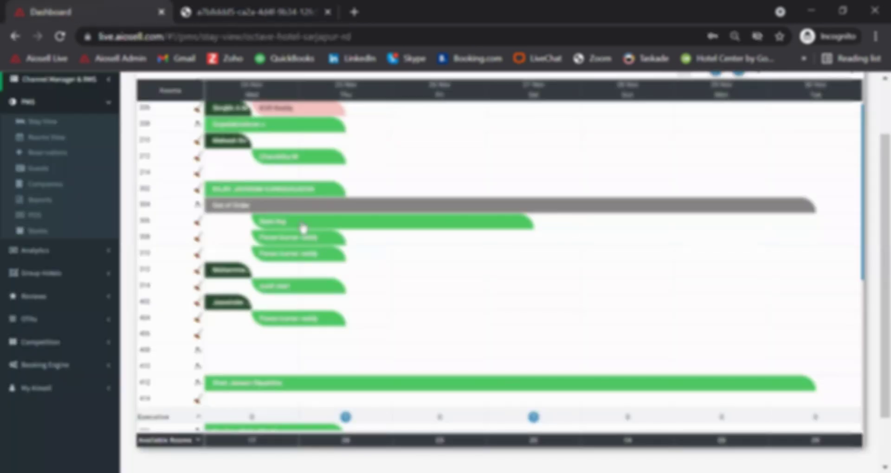
pyautogui.click(279, 287)
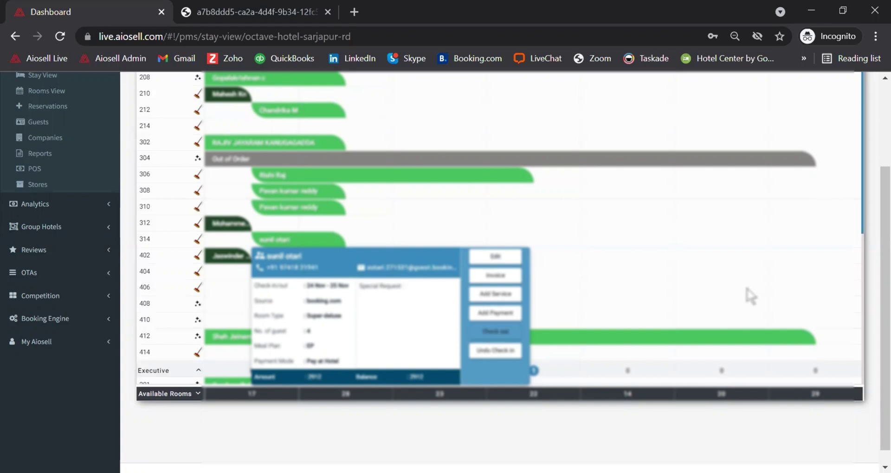
pyautogui.click(864, 212)
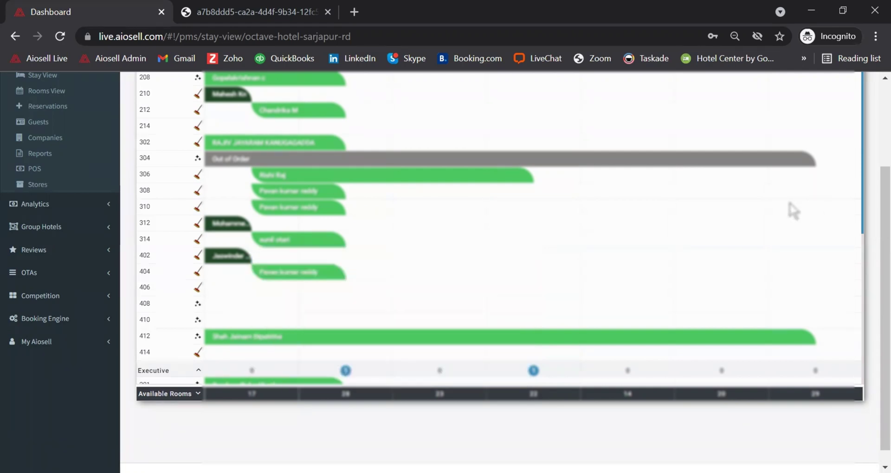
pyautogui.click(280, 246)
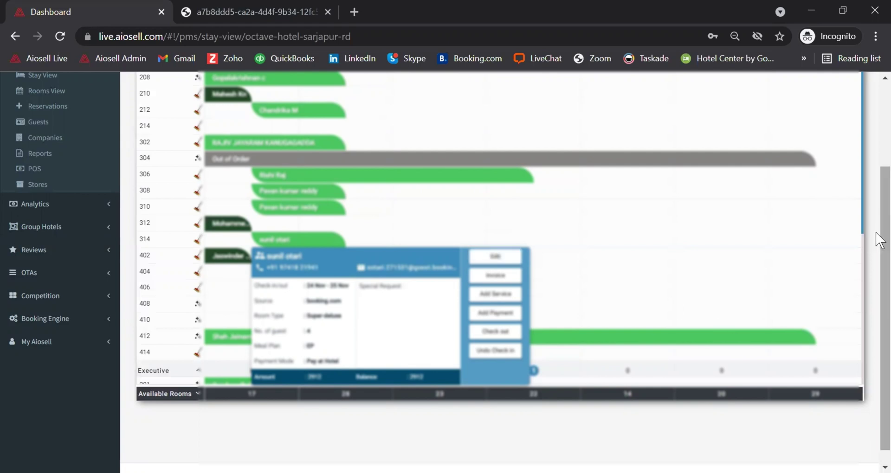
# Close the booking popup and expand Available Rooms into daily occupancy statistics.
pyautogui.moveTo(878, 269); pyautogui.dragTo(879, 183)
pyautogui.click(606, 207)
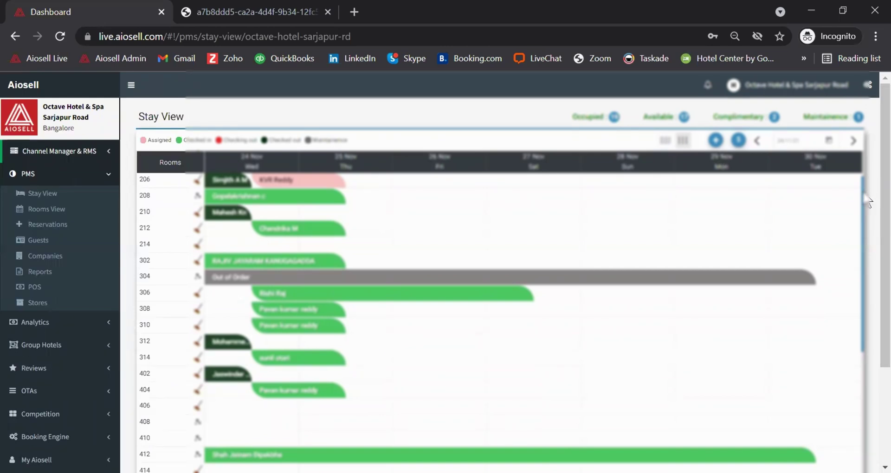
pyautogui.moveTo(868, 200); pyautogui.dragTo(879, 214)
pyautogui.scroll(-3, 880, 214)
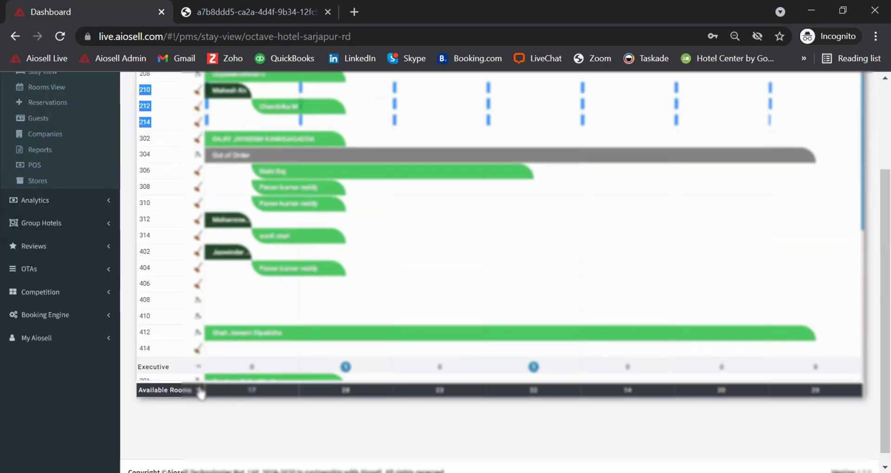
pyautogui.click(200, 392)
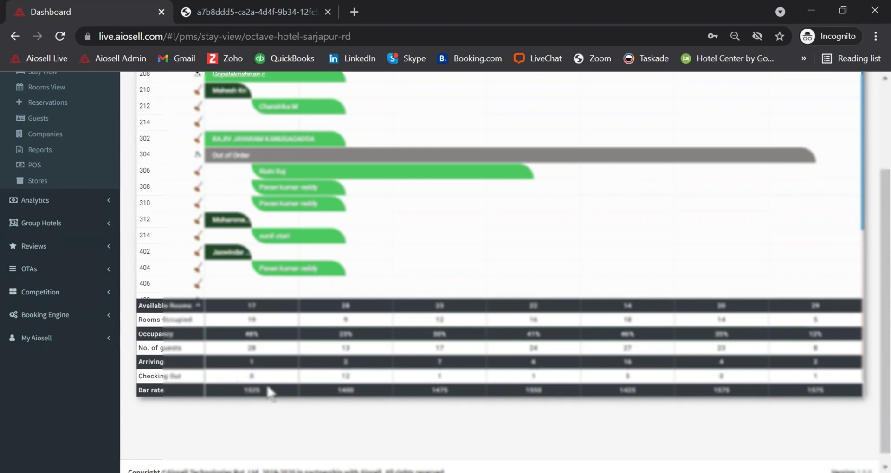
pyautogui.scroll(-2, 269, 391)
pyautogui.scroll(2, 255, 387)
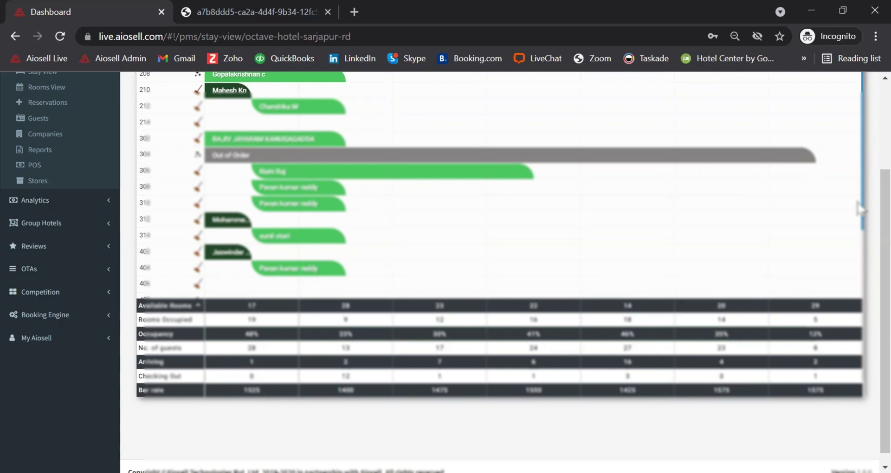
pyautogui.moveTo(880, 280); pyautogui.dragTo(880, 159)
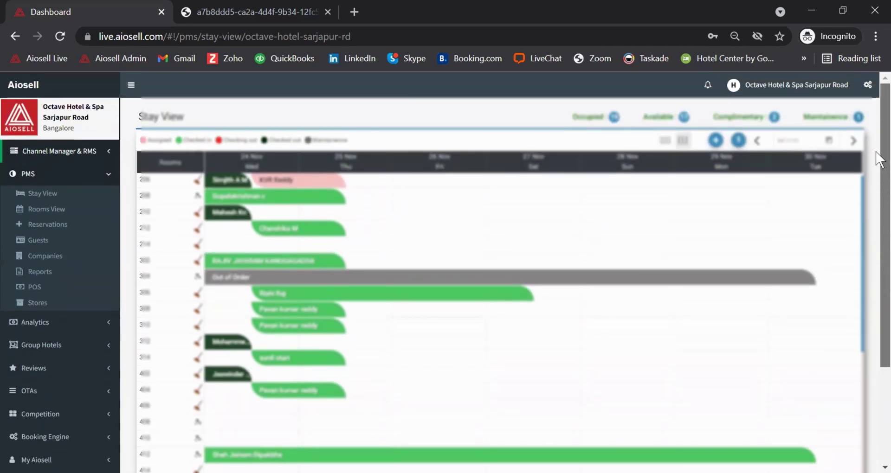
# Start a new reservation and review its dates, room types, rate plans, segments and bill-to options.
pyautogui.click(717, 141)
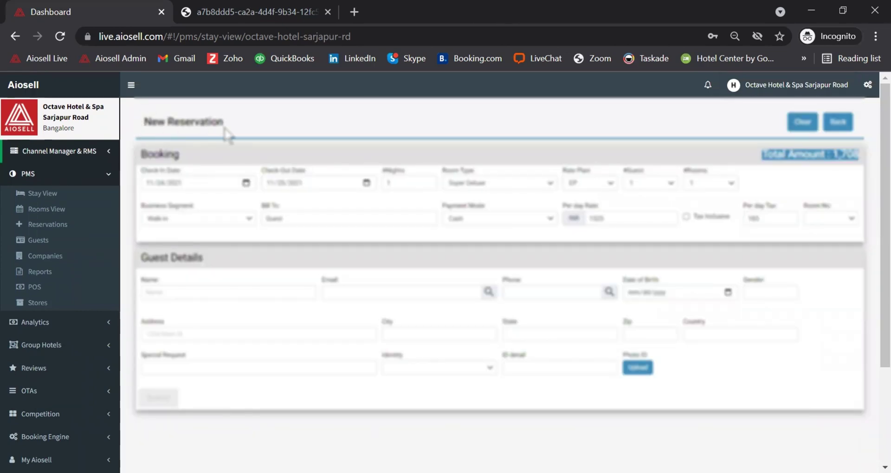
pyautogui.click(246, 183)
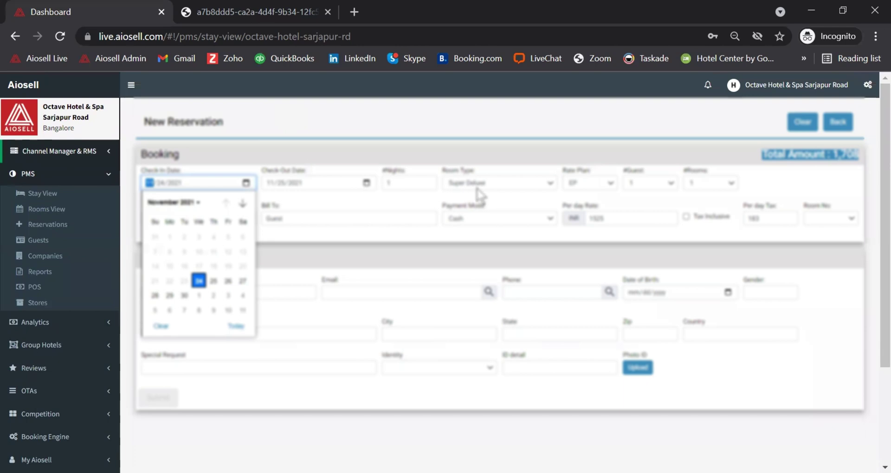
pyautogui.click(493, 185)
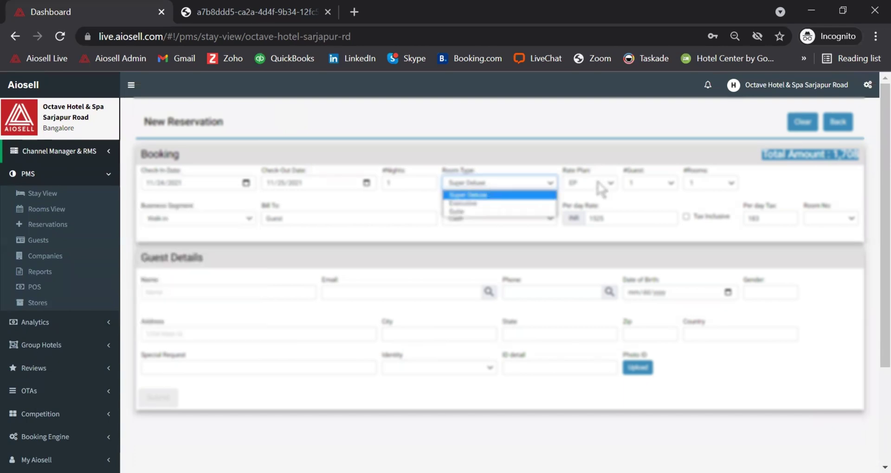
pyautogui.click(600, 186)
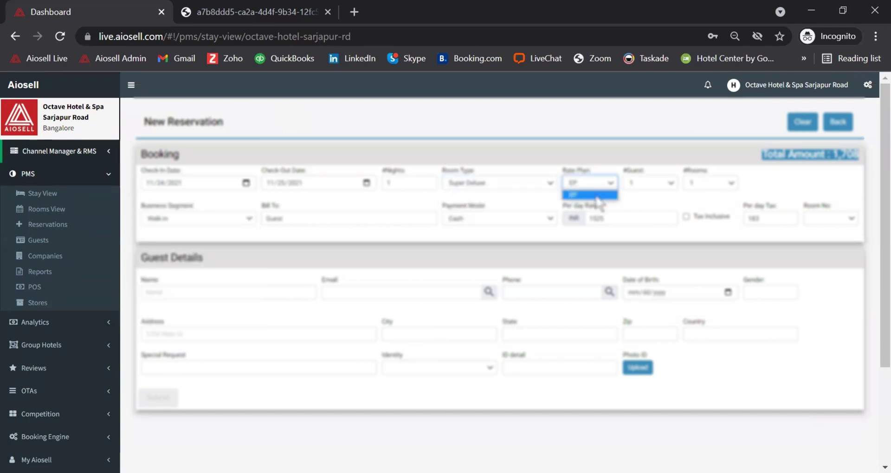
pyautogui.click(178, 218)
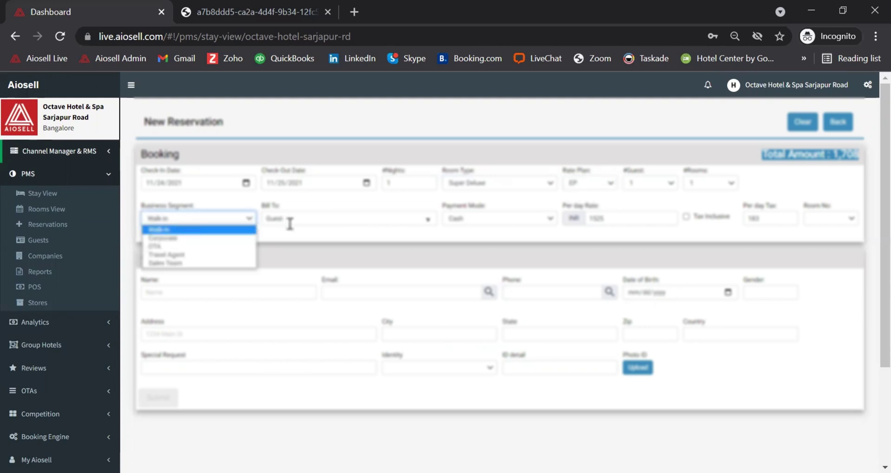
pyautogui.click(290, 220)
pyautogui.click(459, 241)
# Keep Cash as payment mode and retype the per-day rate, bringing the total to 4,480.
pyautogui.click(464, 222)
pyautogui.click(613, 220)
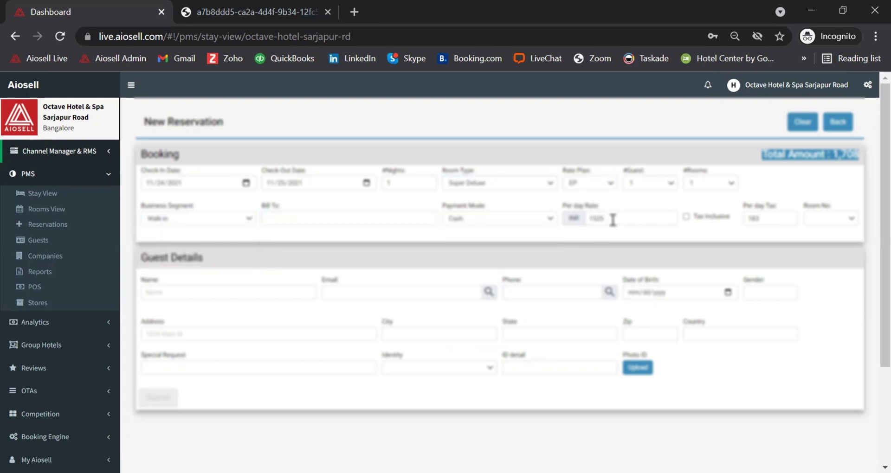
pyautogui.moveTo(613, 220); pyautogui.dragTo(588, 218)
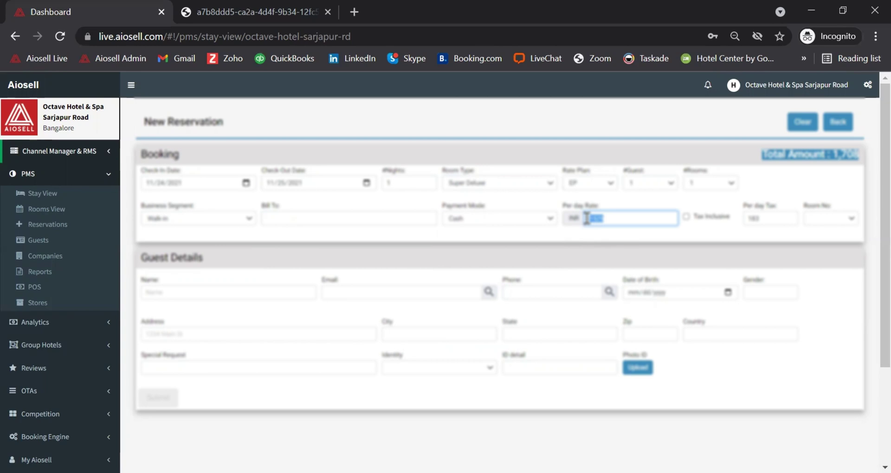
pyautogui.write('1025')
pyautogui.moveTo(612, 219); pyautogui.dragTo(576, 218)
pyautogui.write('8000')
# Step through the guest Name, Email and Phone fields, then go back to Stay View.
pyautogui.click(151, 291)
pyautogui.click(336, 251)
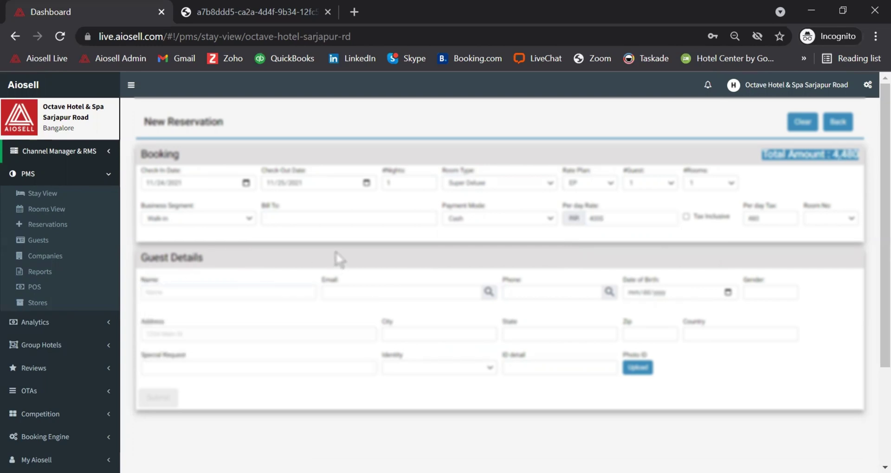
pyautogui.click(461, 290)
pyautogui.click(516, 291)
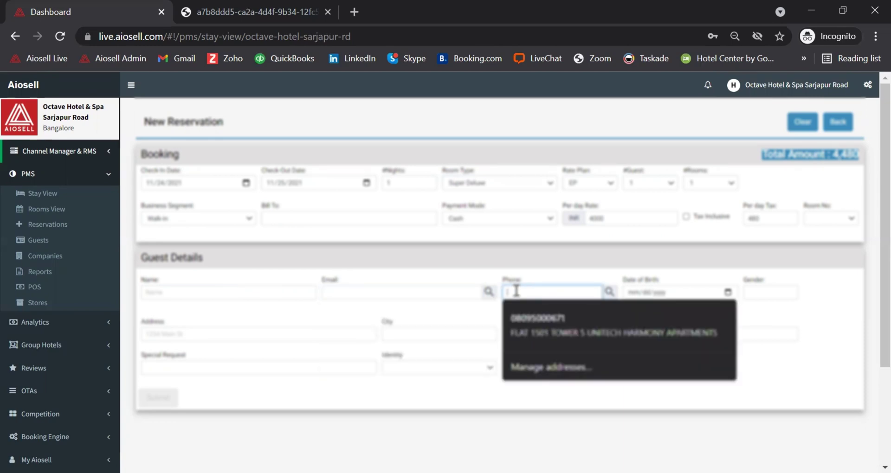
pyautogui.click(488, 266)
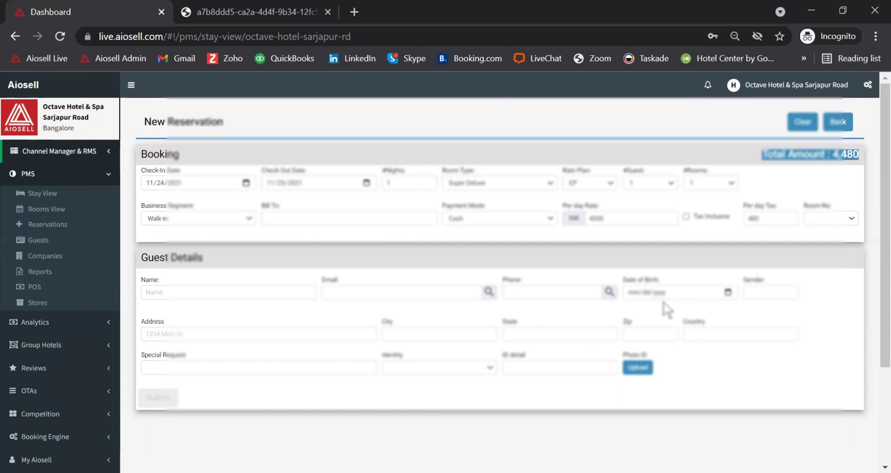
pyautogui.click(838, 124)
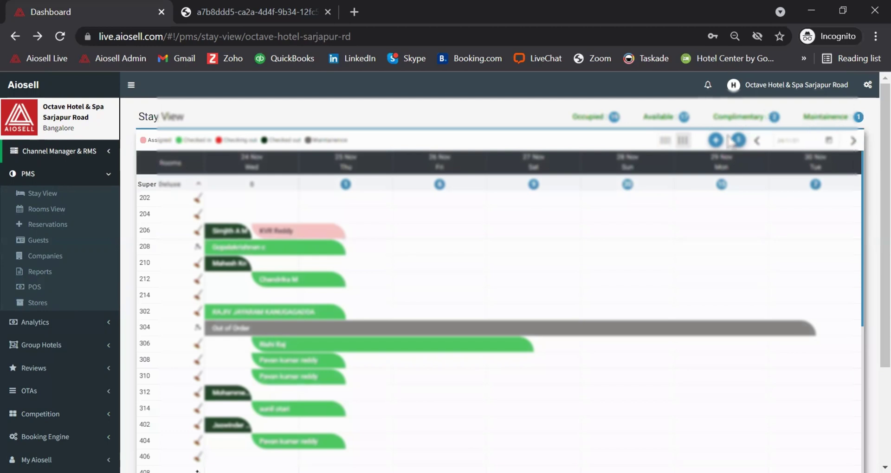
# Open the Expenses register and preview a Cash add-expense form, cancelling it unsaved.
pyautogui.click(739, 141)
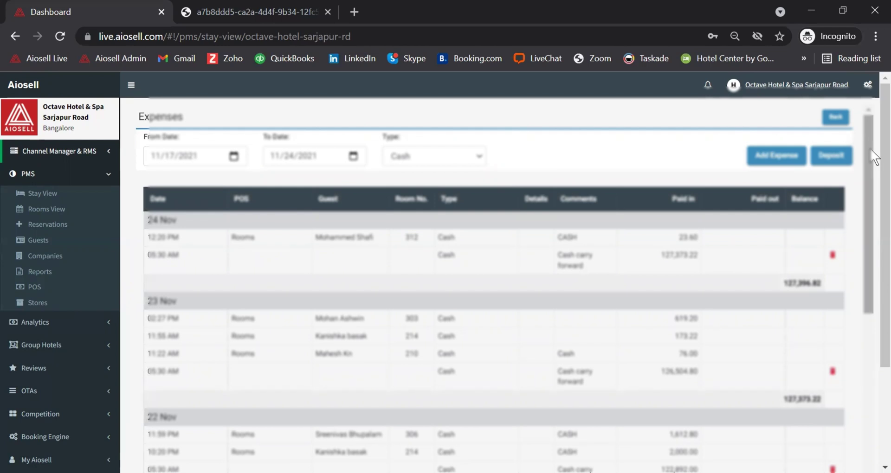
pyautogui.moveTo(872, 150); pyautogui.dragTo(870, 154)
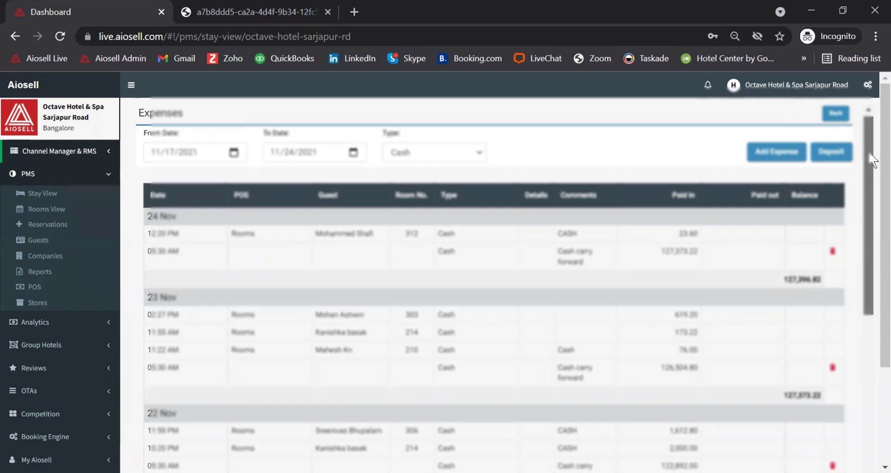
pyautogui.click(777, 154)
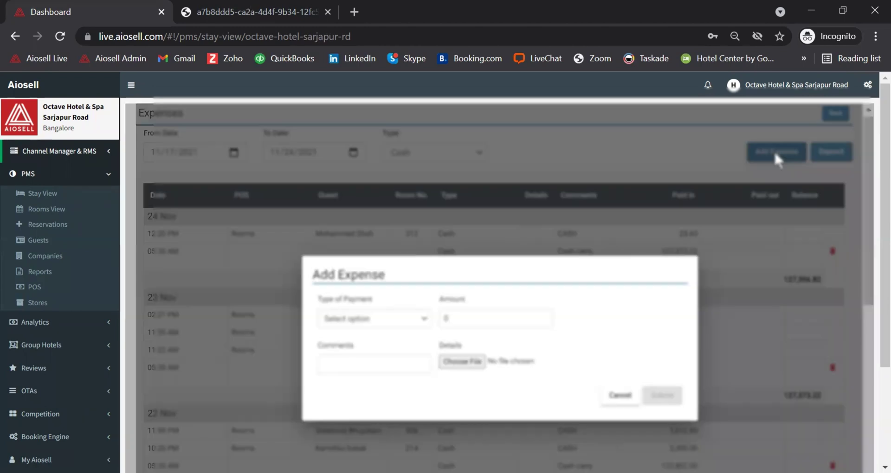
pyautogui.click(375, 323)
pyautogui.click(353, 336)
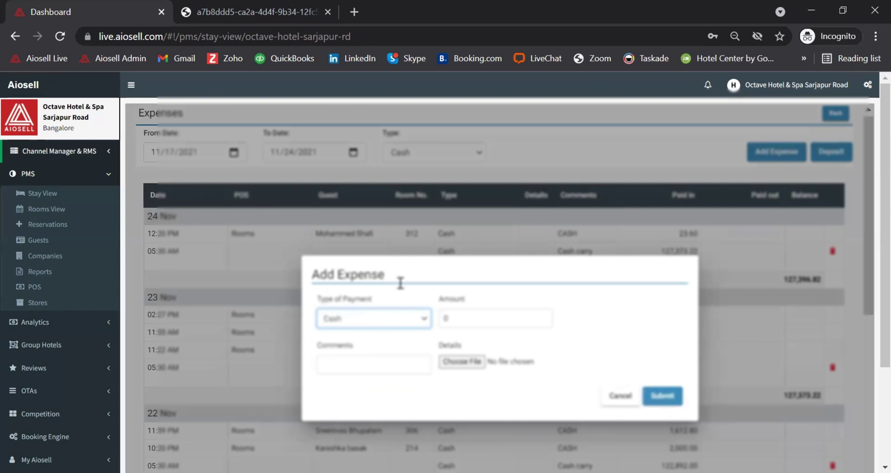
pyautogui.click(474, 315)
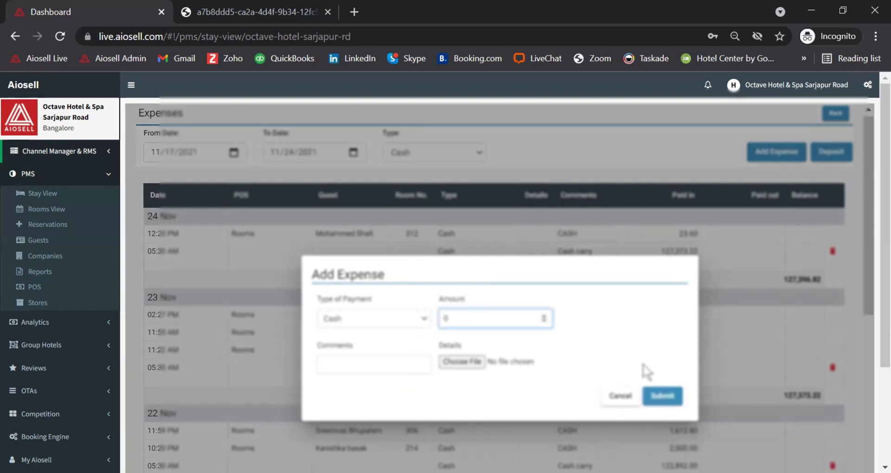
pyautogui.click(619, 401)
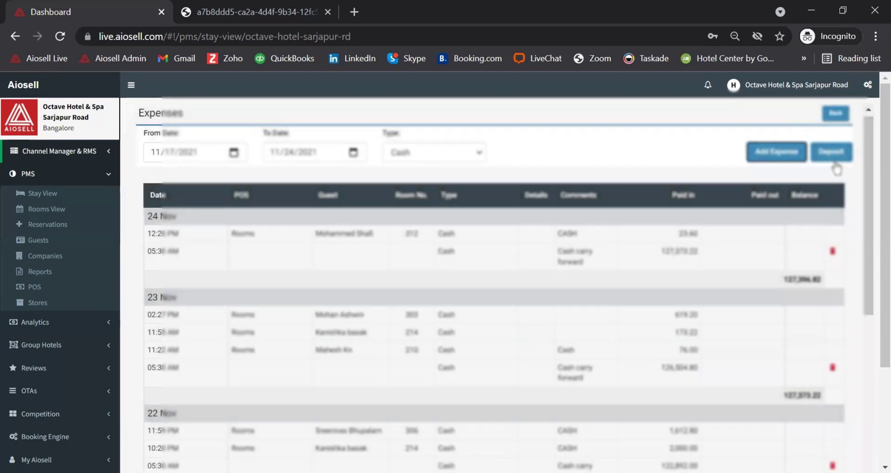
# Preview the Deposit form's payment types and cancel it without saving.
pyautogui.click(832, 158)
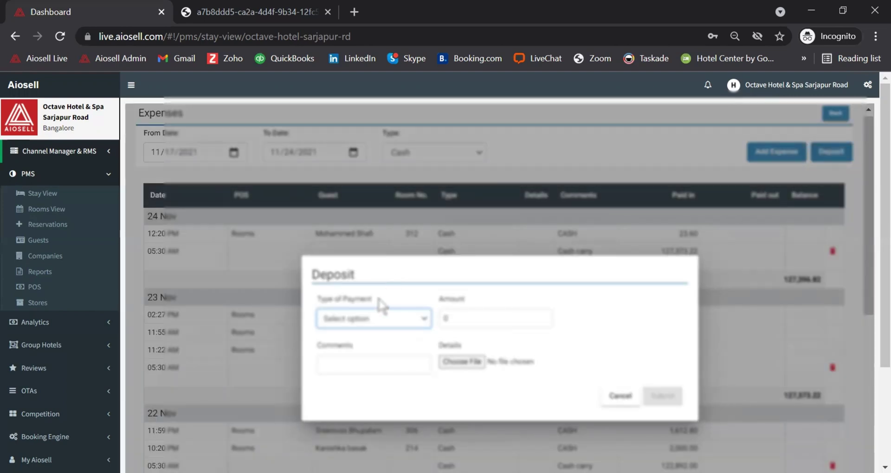
pyautogui.click(367, 319)
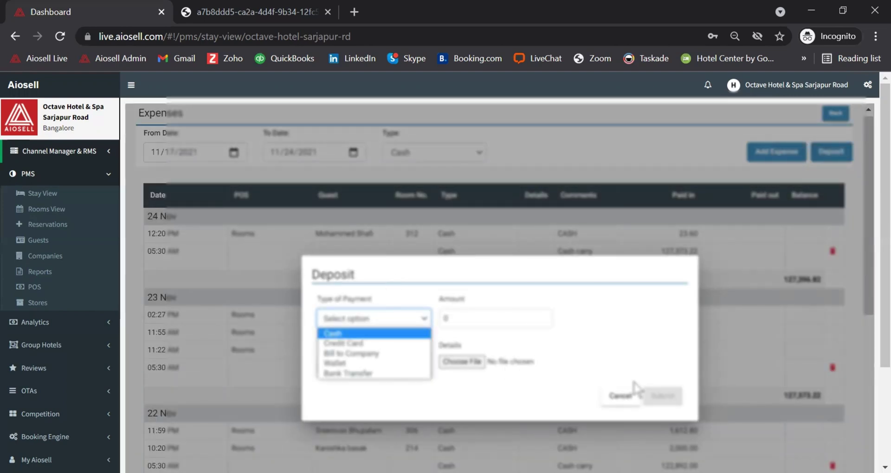
pyautogui.click(621, 396)
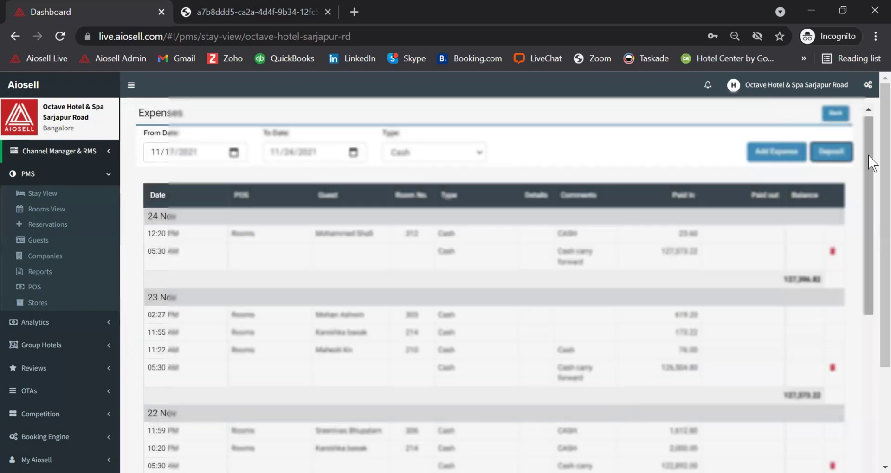
pyautogui.moveTo(869, 174); pyautogui.dragTo(879, 253)
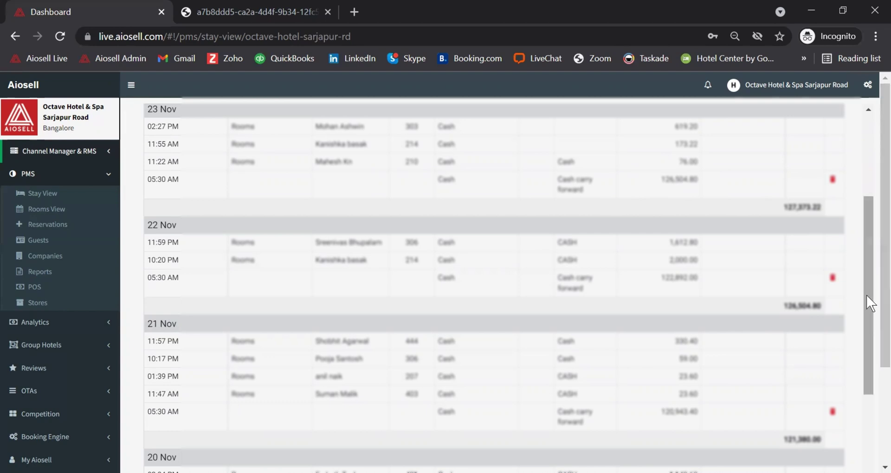
pyautogui.scroll(4, 870, 297)
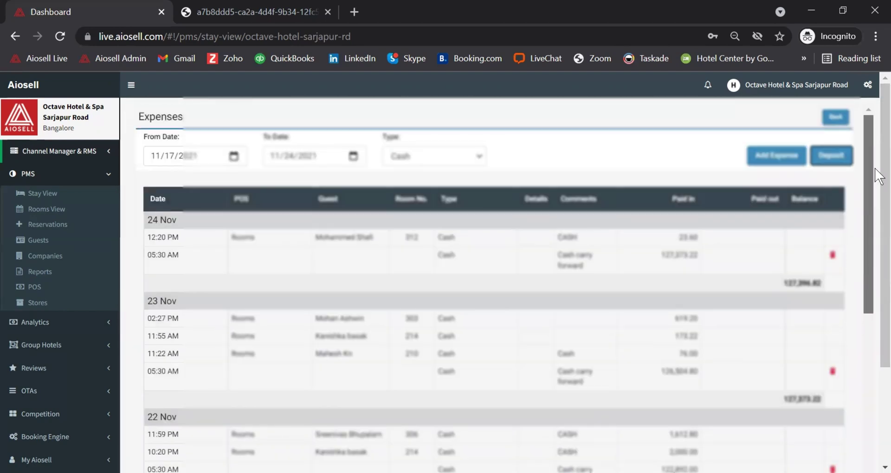
# Leave the Expenses register and open the Rooms View grid with Super Deluxe, Executive and Suite rooms.
pyautogui.click(836, 119)
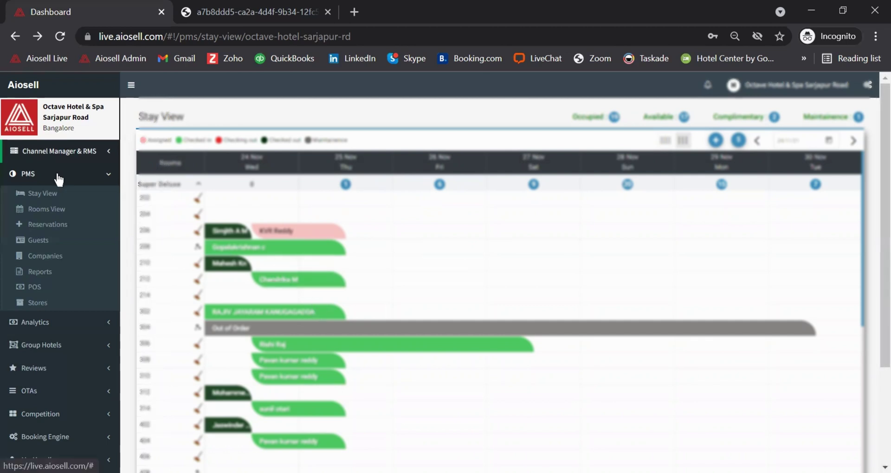
pyautogui.click(28, 194)
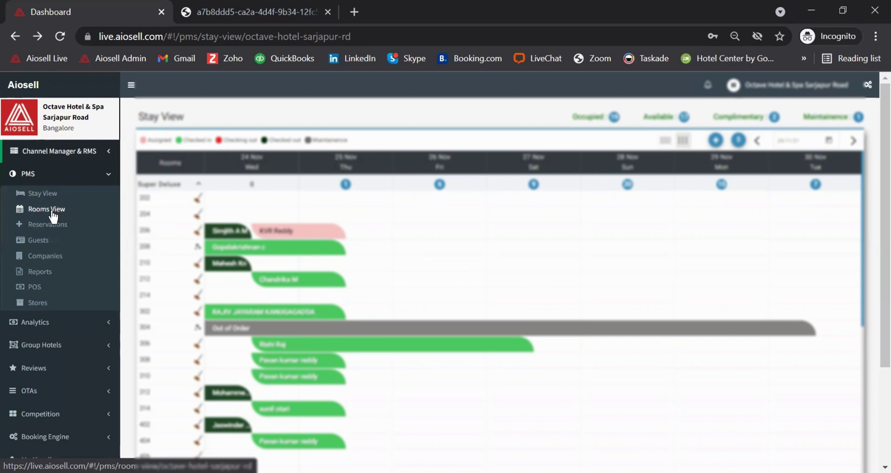
pyautogui.click(52, 210)
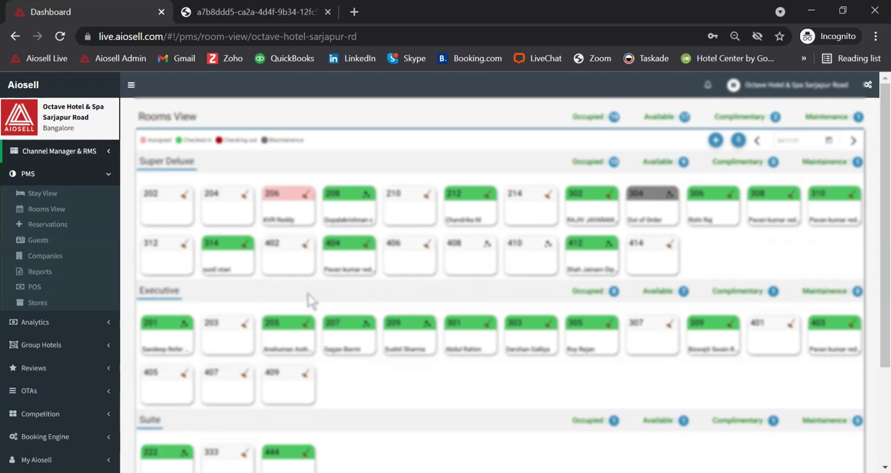
# Change room 402's housekeeping status to clean, then return to the Stay View calendar.
pyautogui.click(306, 244)
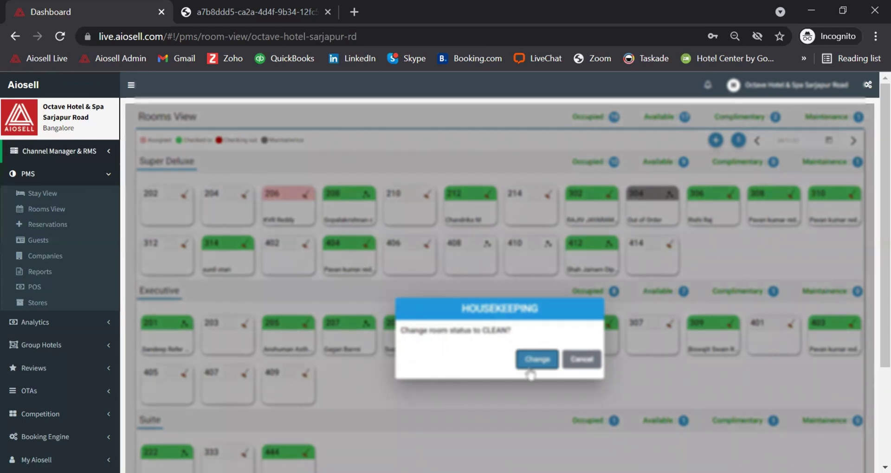
pyautogui.click(537, 359)
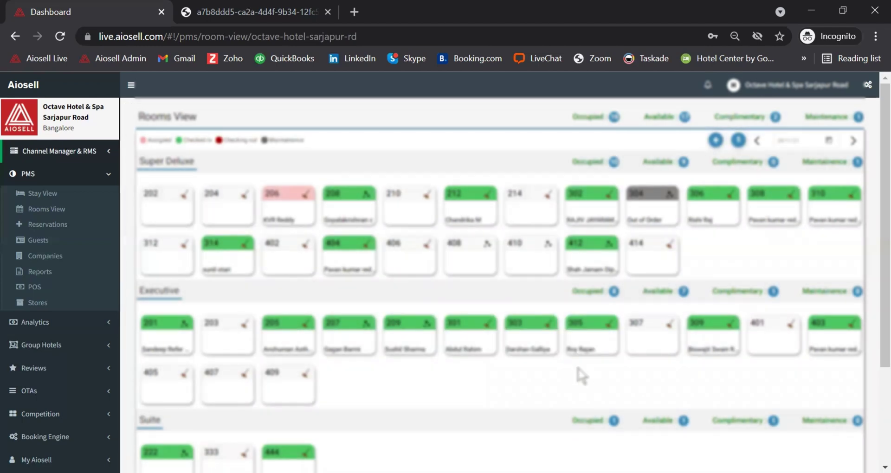
pyautogui.moveTo(876, 144)
pyautogui.mouseDown()
pyautogui.moveTo(881, 223)
pyautogui.moveTo(880, 156)
pyautogui.mouseUp()
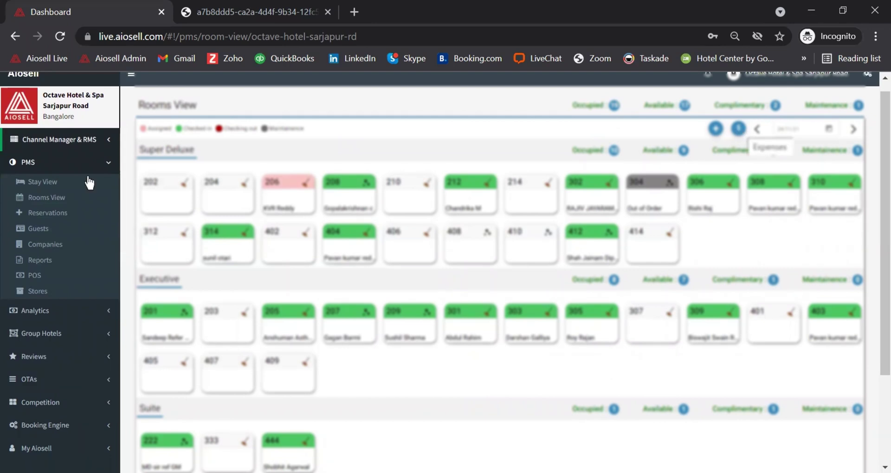
pyautogui.click(42, 183)
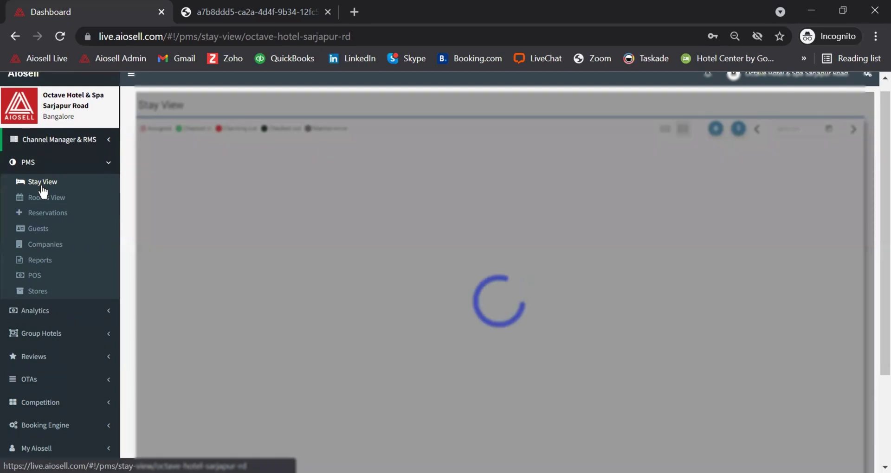